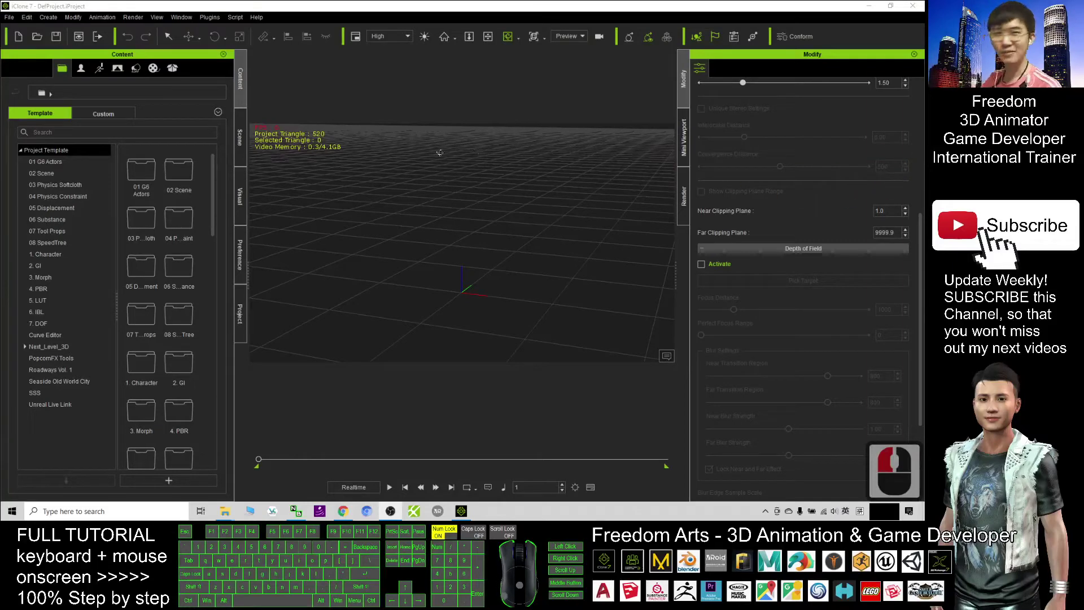
Pan the camera down so the empty grid floor and horizon sit lower in the view.
drag(445, 333, 442, 325)
key(c)
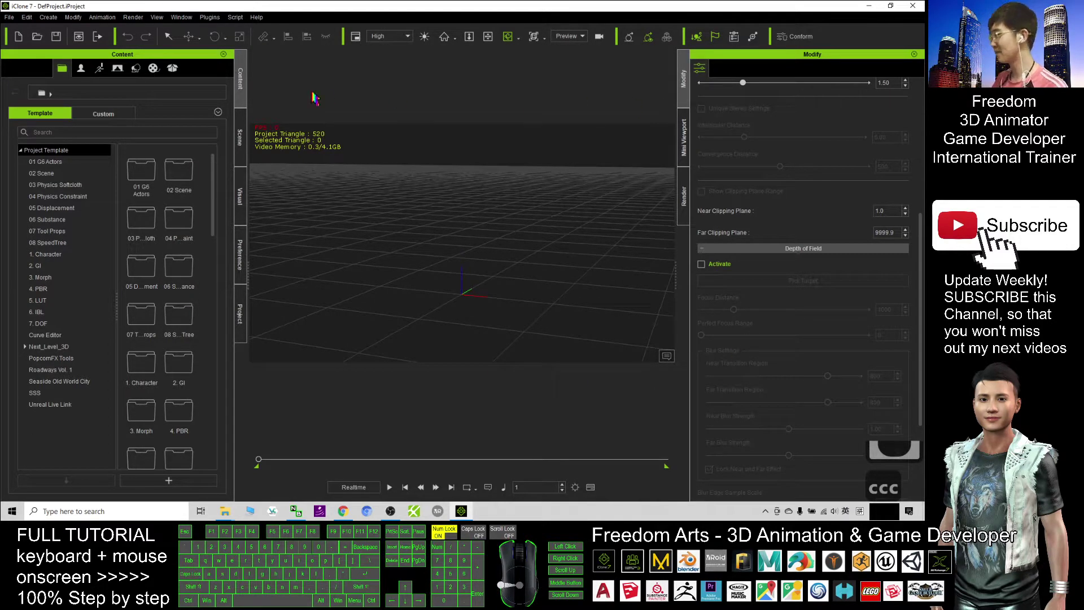
Browse the Set library to Particle > PopcornFX Library 40 > 1_Magic to list its effects.
click(137, 69)
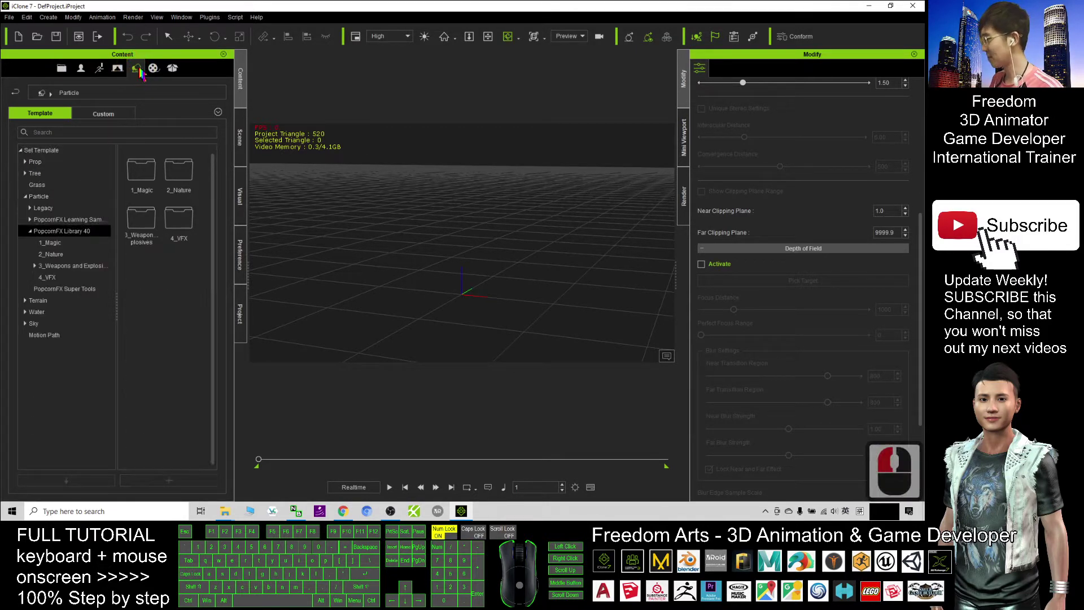
click(30, 231)
click(26, 197)
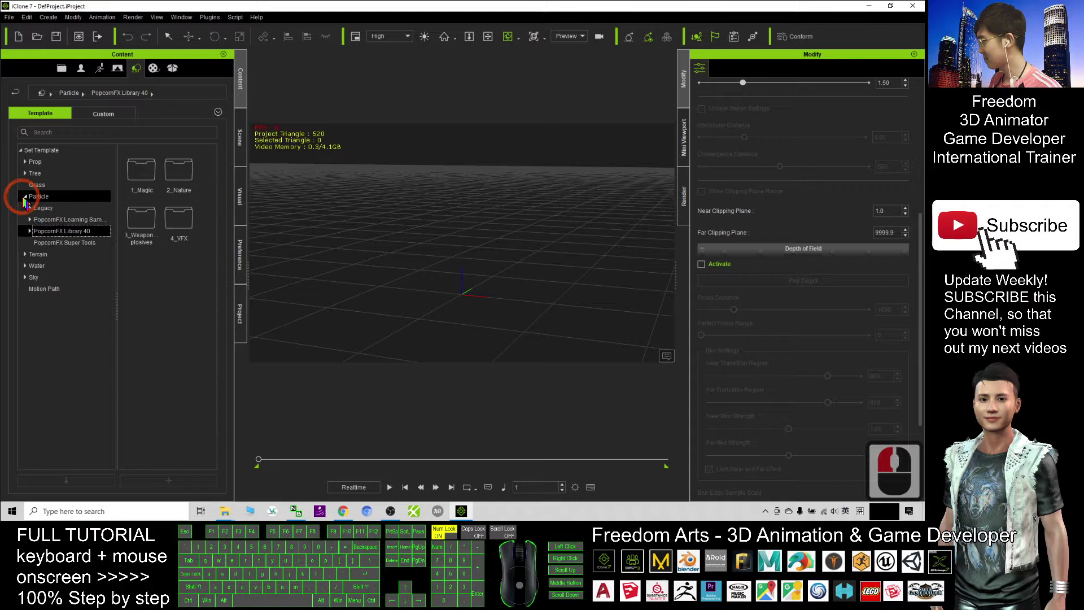
click(25, 198)
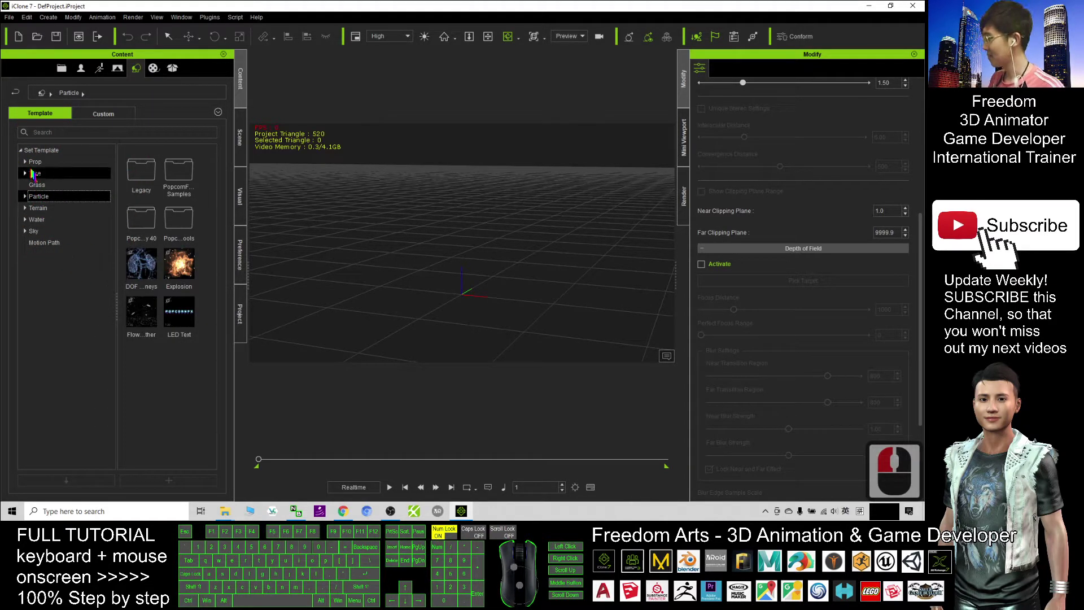
click(40, 150)
click(37, 196)
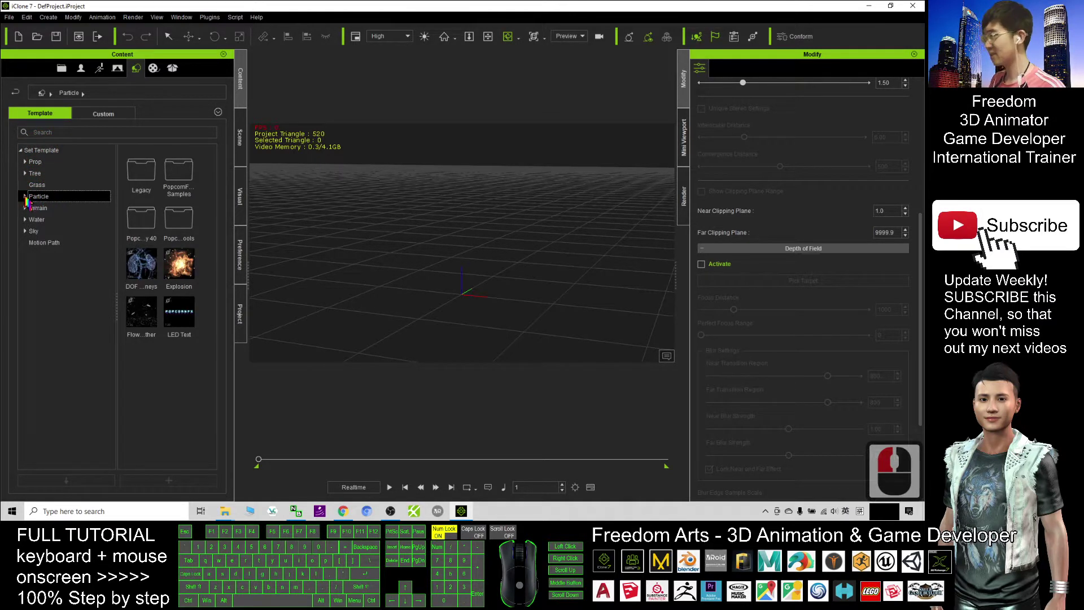
click(25, 197)
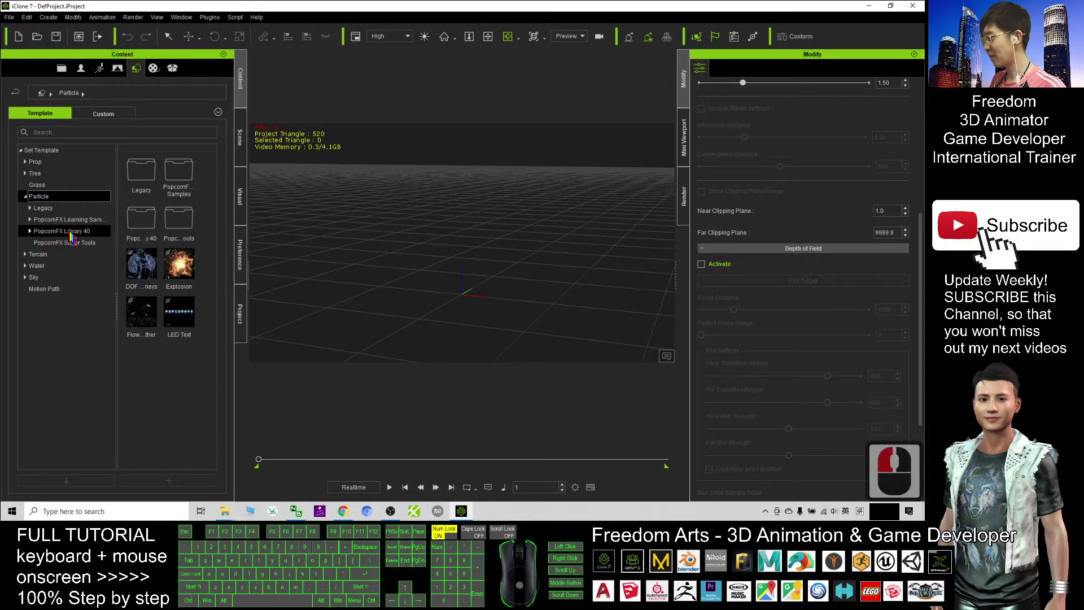
click(30, 231)
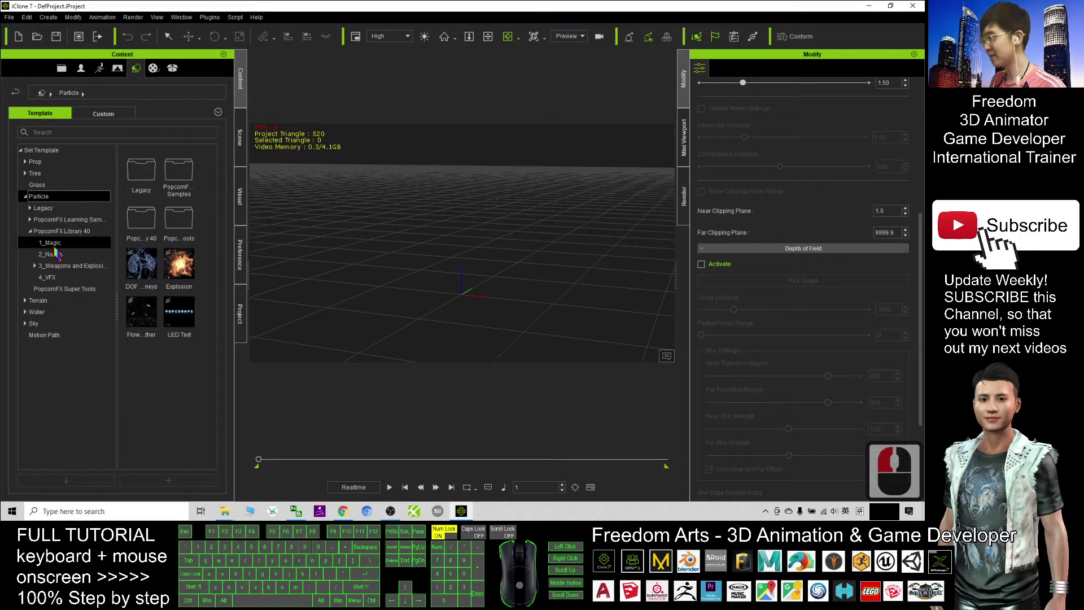
click(55, 245)
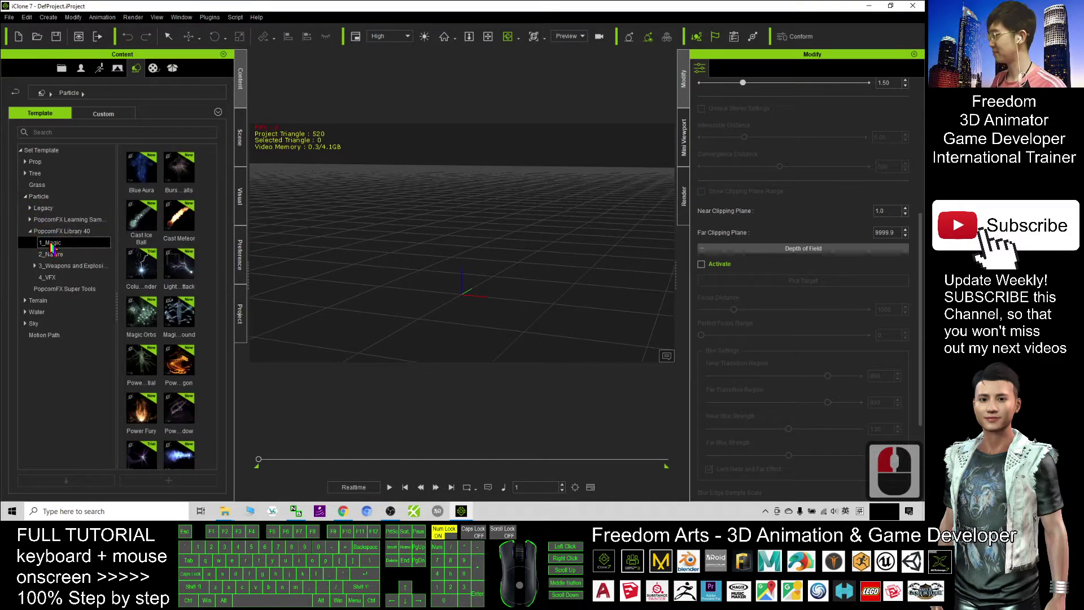
scroll(149, 262, down, 1)
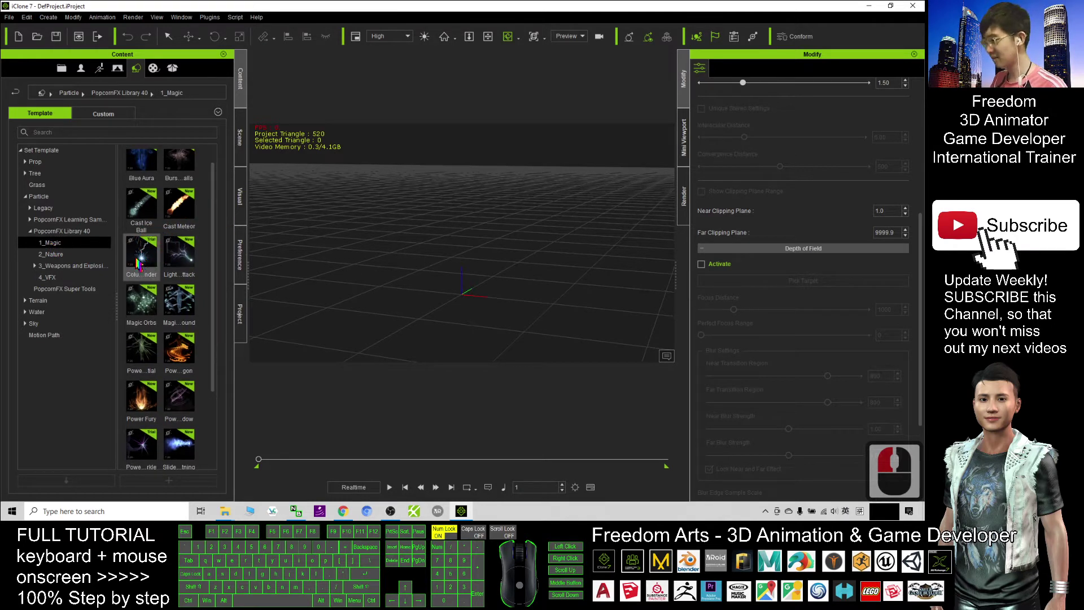
Place the Column Thunder effect in the viewport and preview its lightning playback.
drag(138, 263, 434, 310)
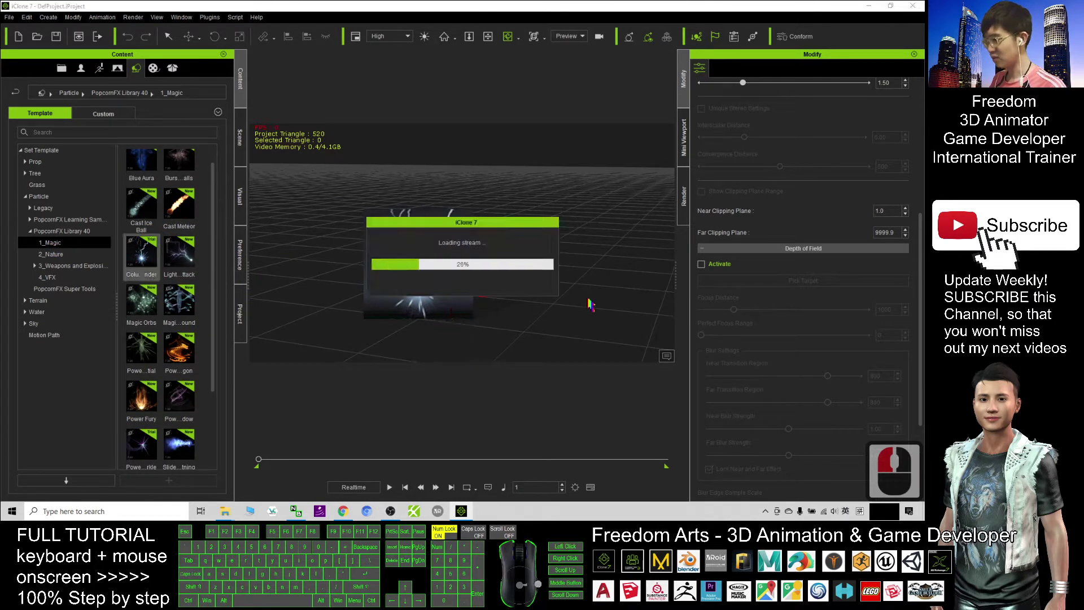
click(478, 296)
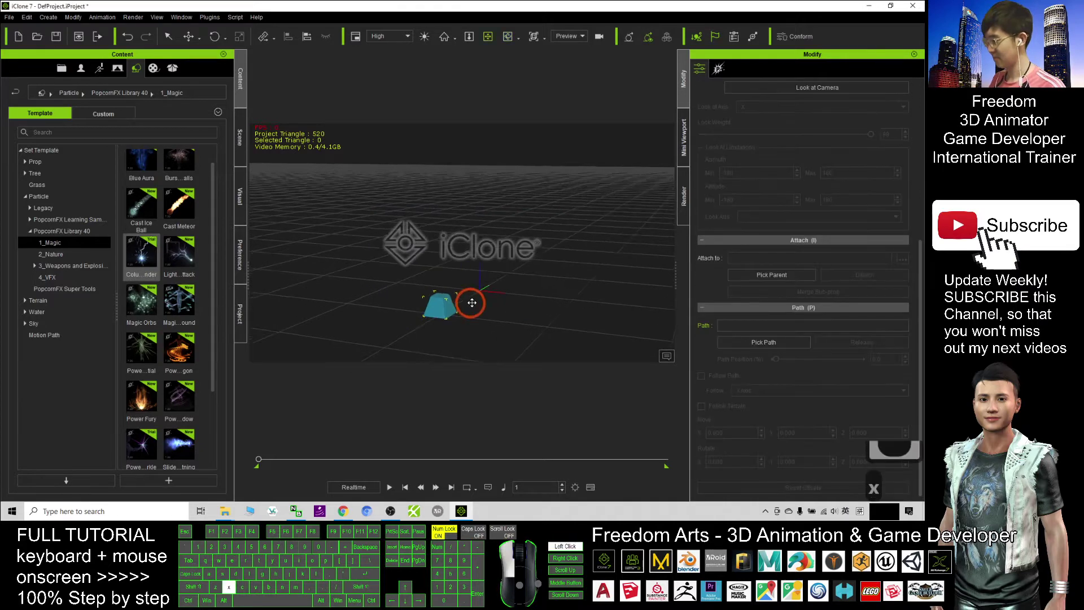
key(c)
click(389, 485)
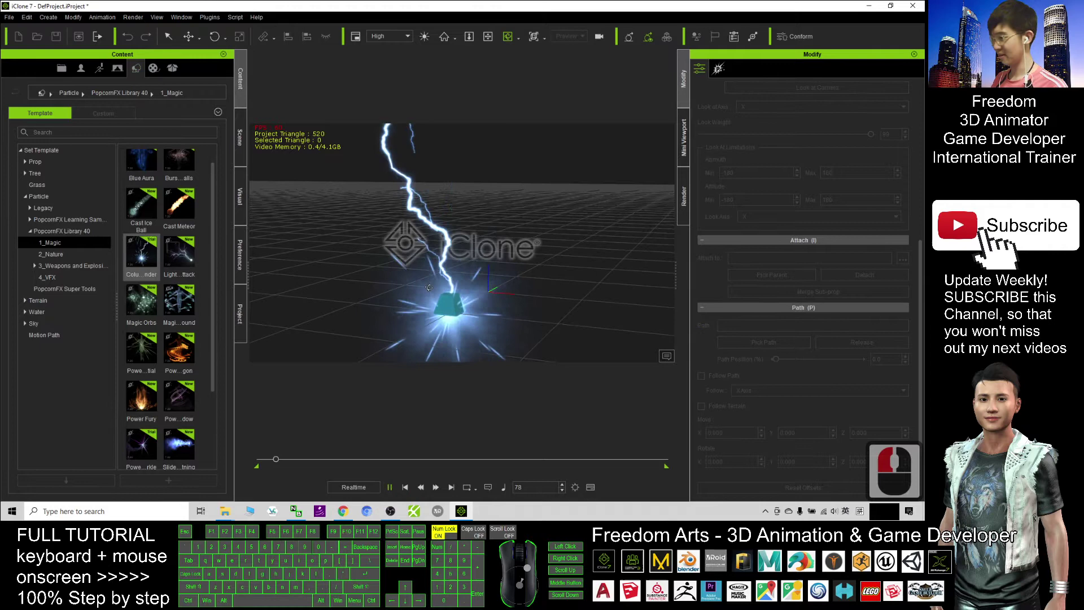
click(408, 315)
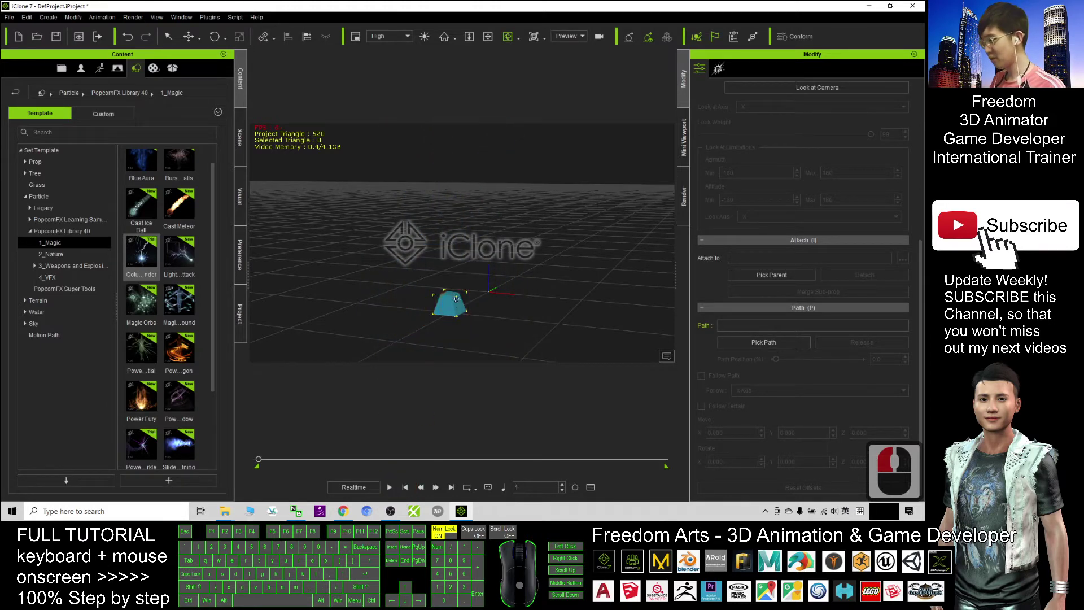
Hide the Column Thunder emitter cube in the Scene list and replay the lightning.
click(240, 138)
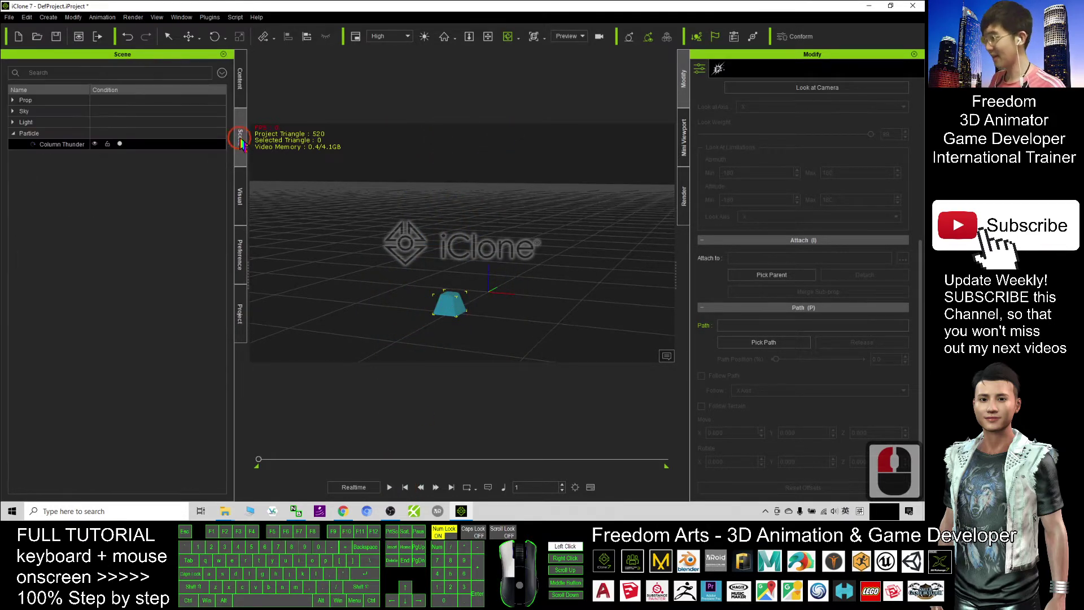
click(95, 144)
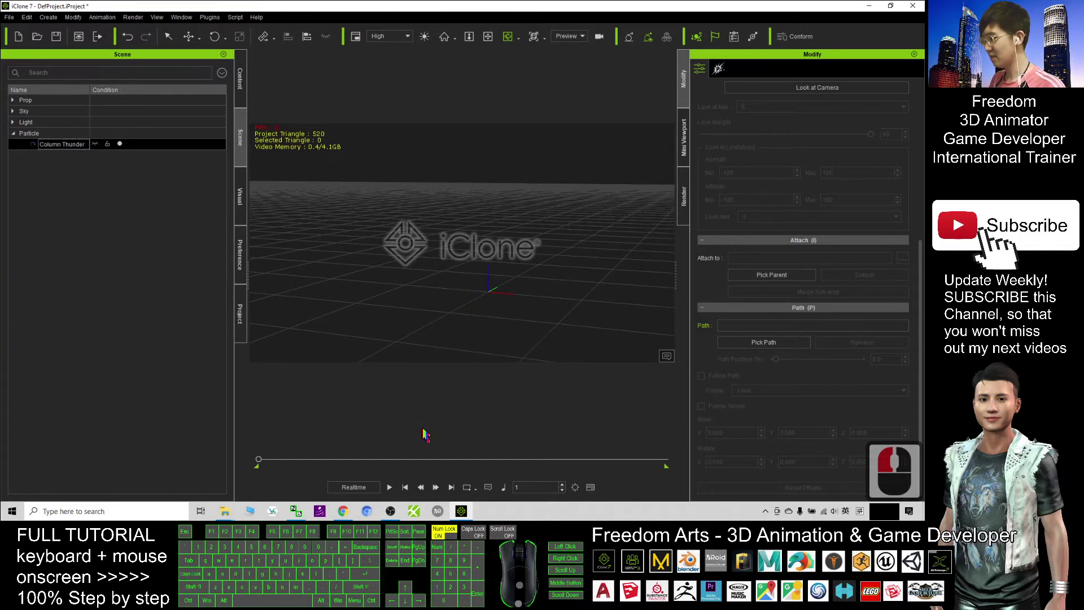
click(389, 487)
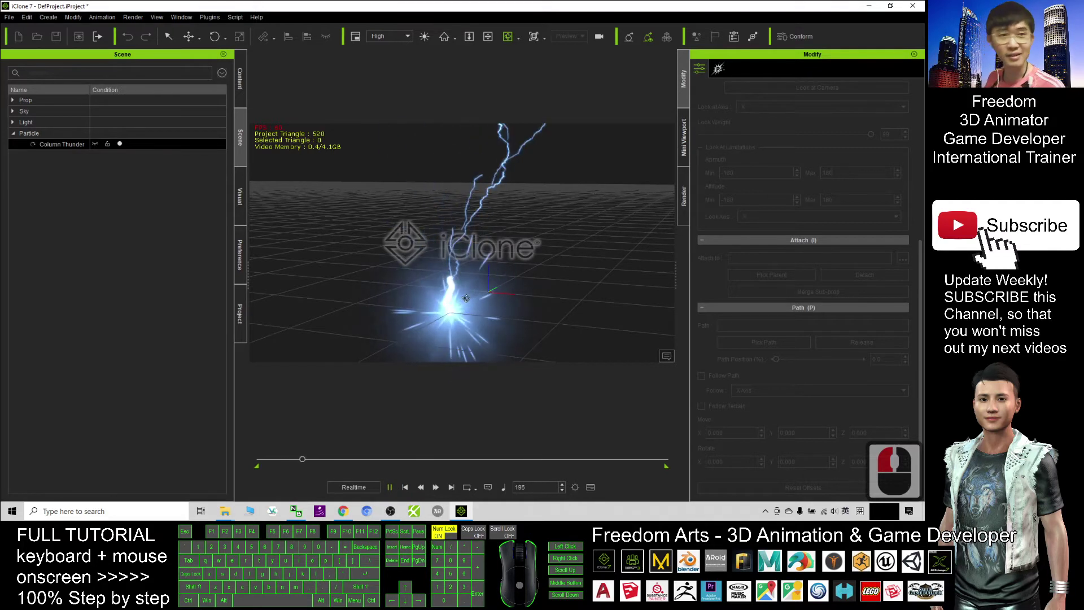
click(459, 274)
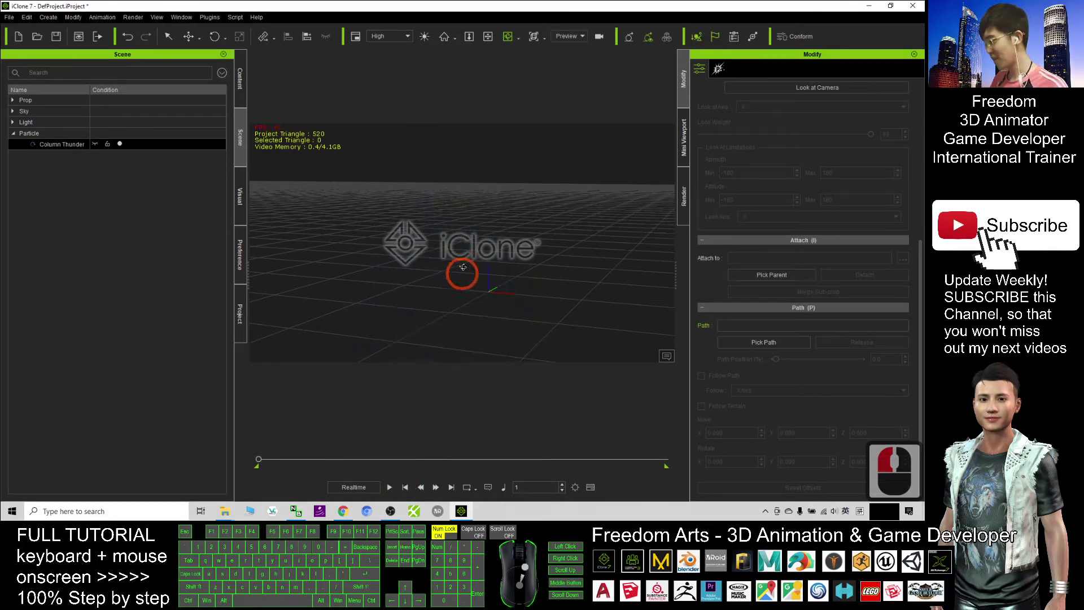
Bring up the Column Thunder Marketplace page in Chrome and select its address.
click(526, 275)
click(343, 511)
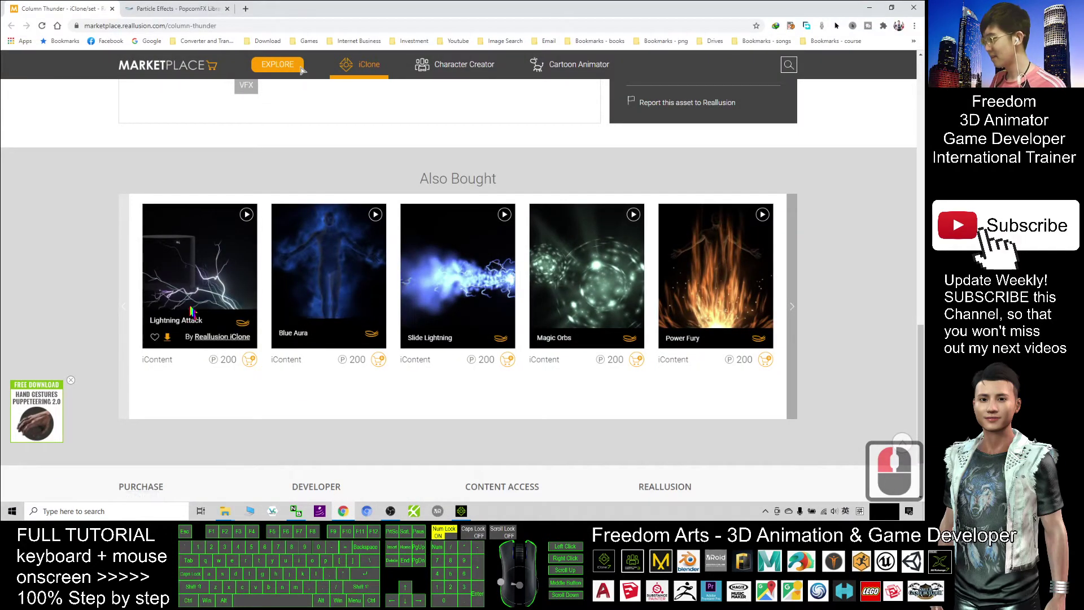
click(167, 337)
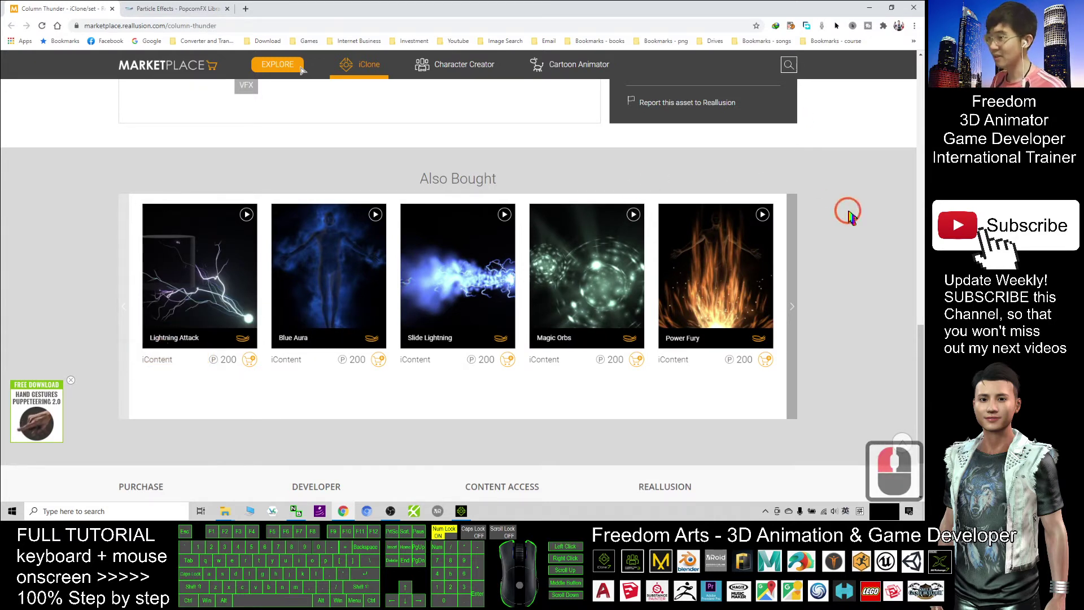
click(166, 7)
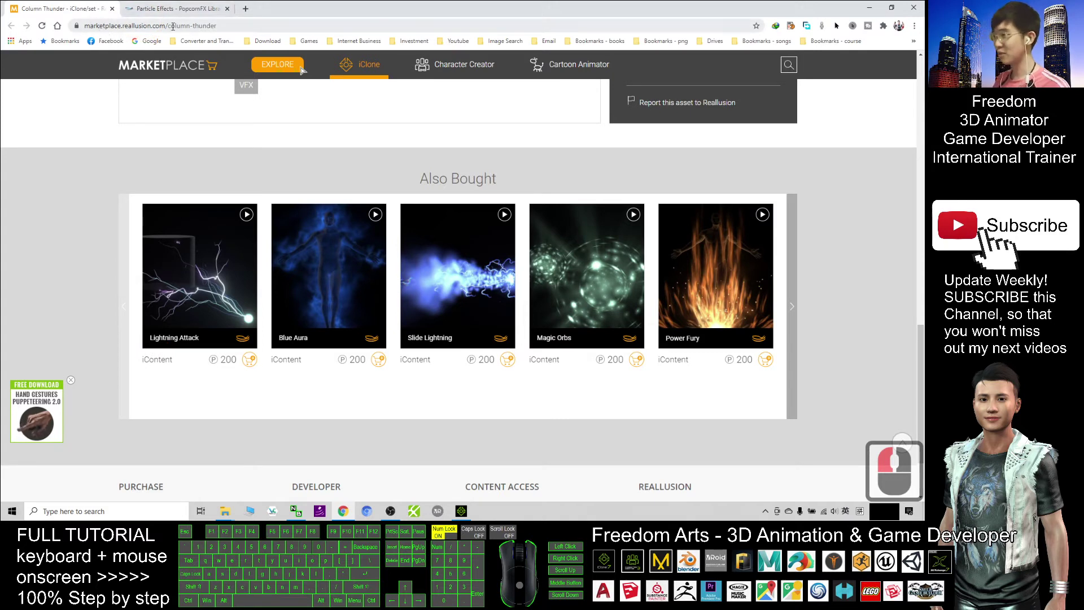
drag(215, 26, 83, 31)
drag(232, 25, 103, 26)
Browse the Particle Effects library page, then return to the Column Thunder product page.
mouse_move(262, 79)
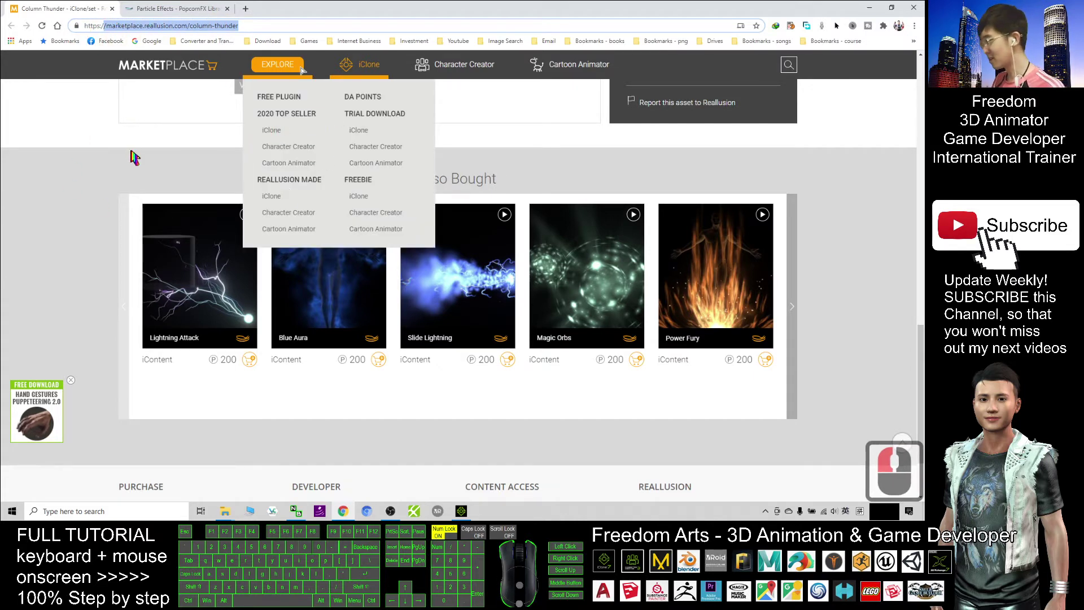
click(86, 177)
click(261, 295)
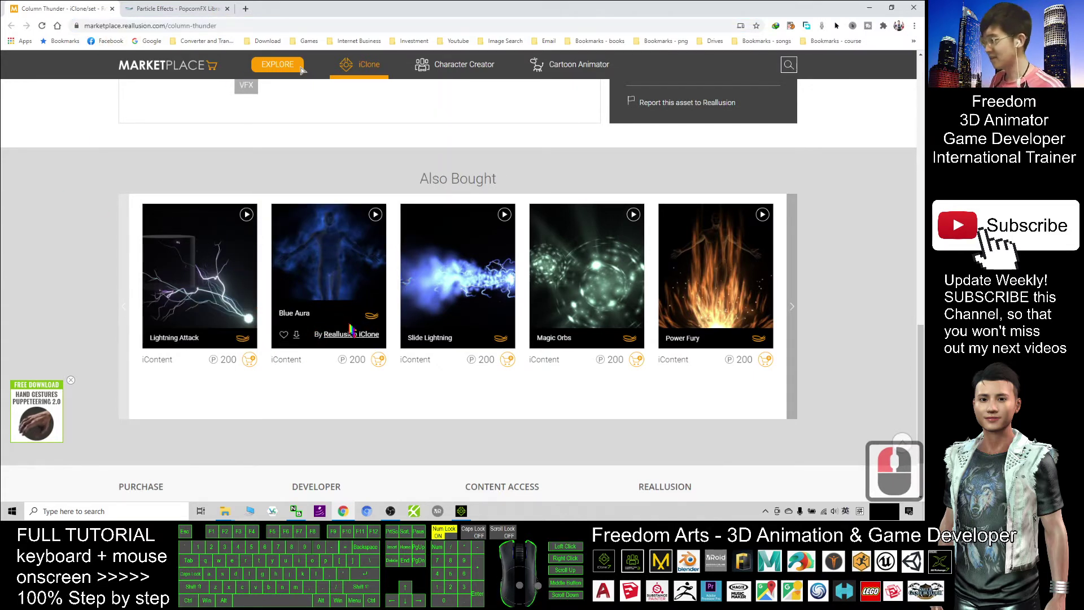
click(169, 9)
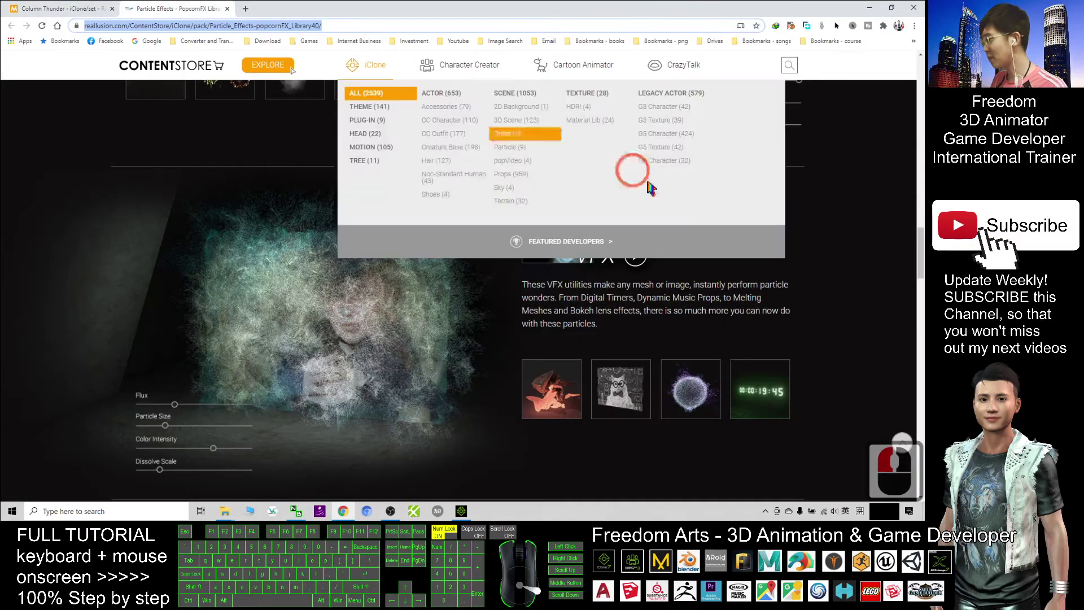
scroll(649, 186, up, 20)
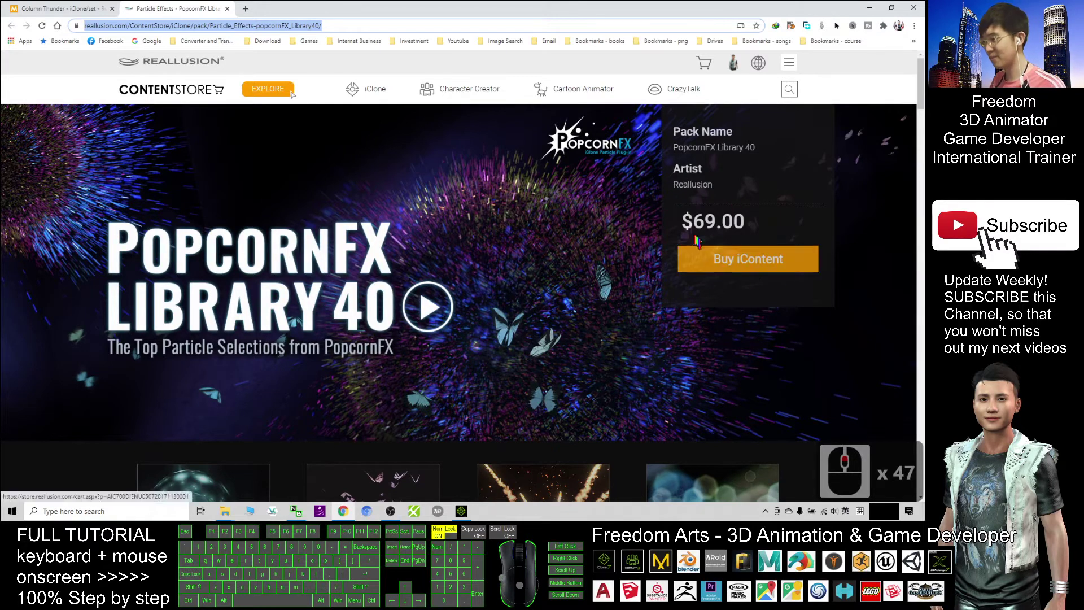
click(67, 6)
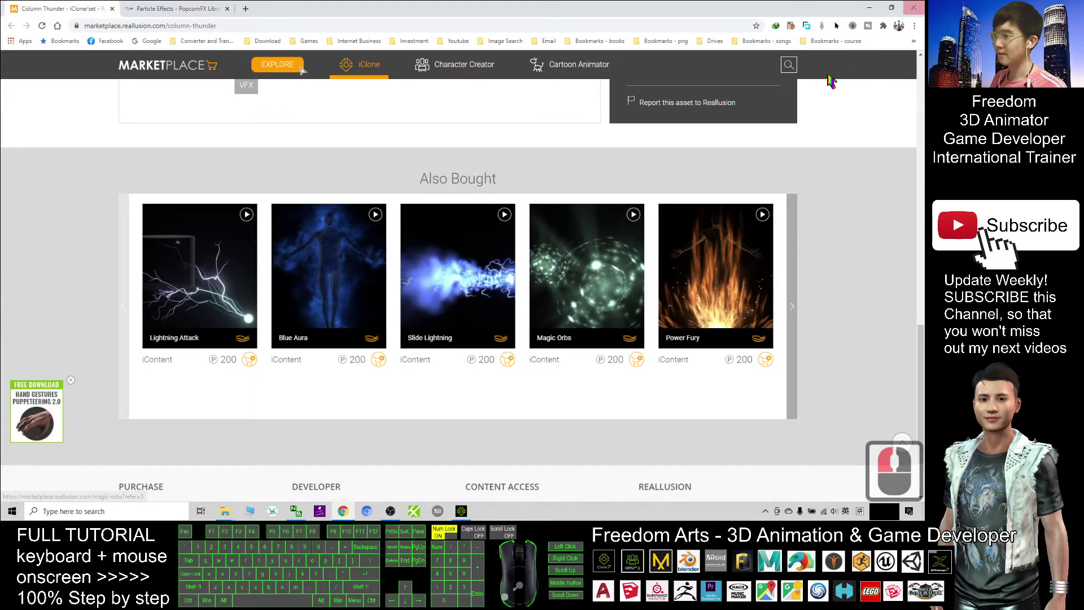
Back in iClone 7, delete the existing Column Thunder particle from the scene.
click(471, 512)
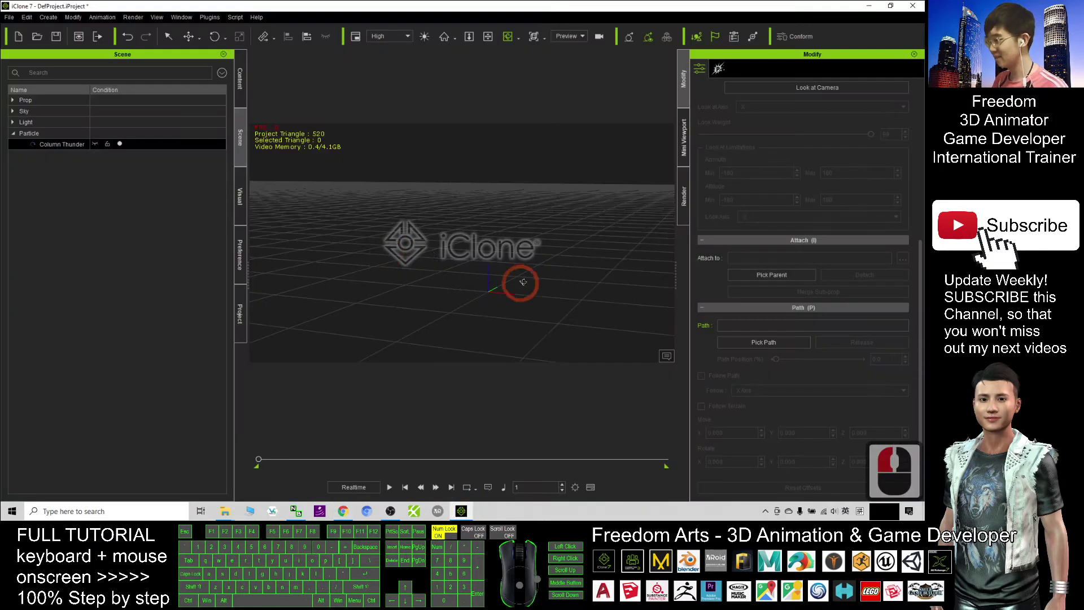
click(237, 79)
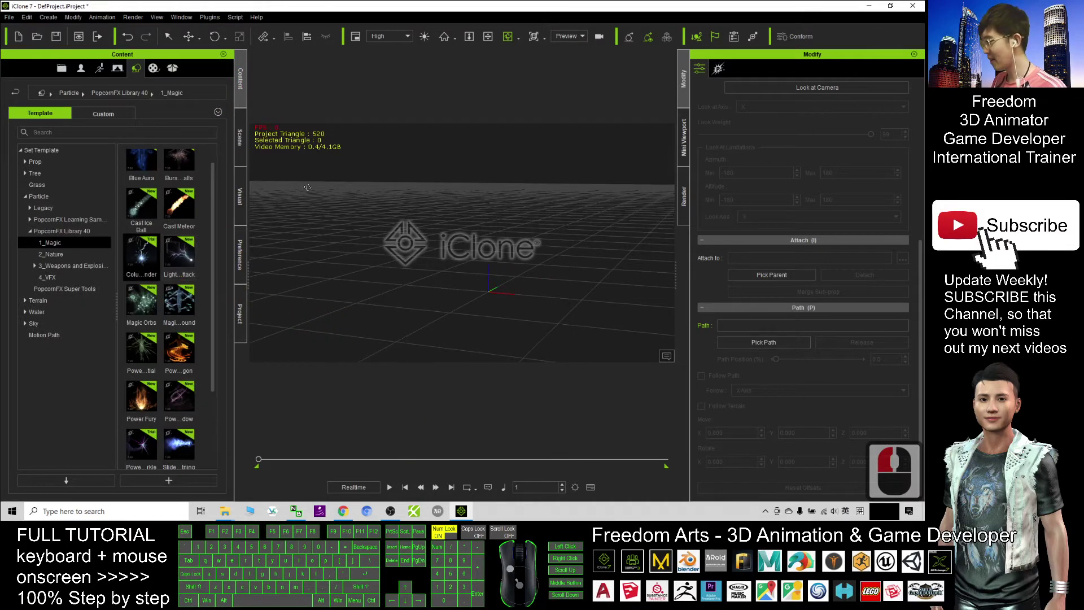
click(237, 137)
click(55, 145)
key(Delete)
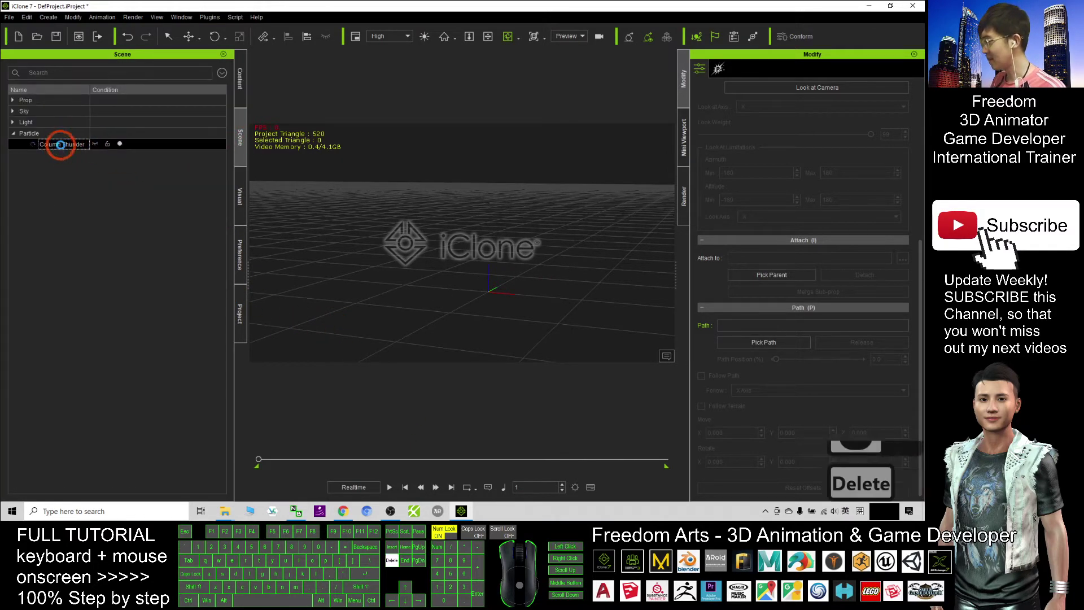
click(261, 102)
Place the Lightning Attack particle from 1_Magic and preview it while orbiting the view.
click(240, 79)
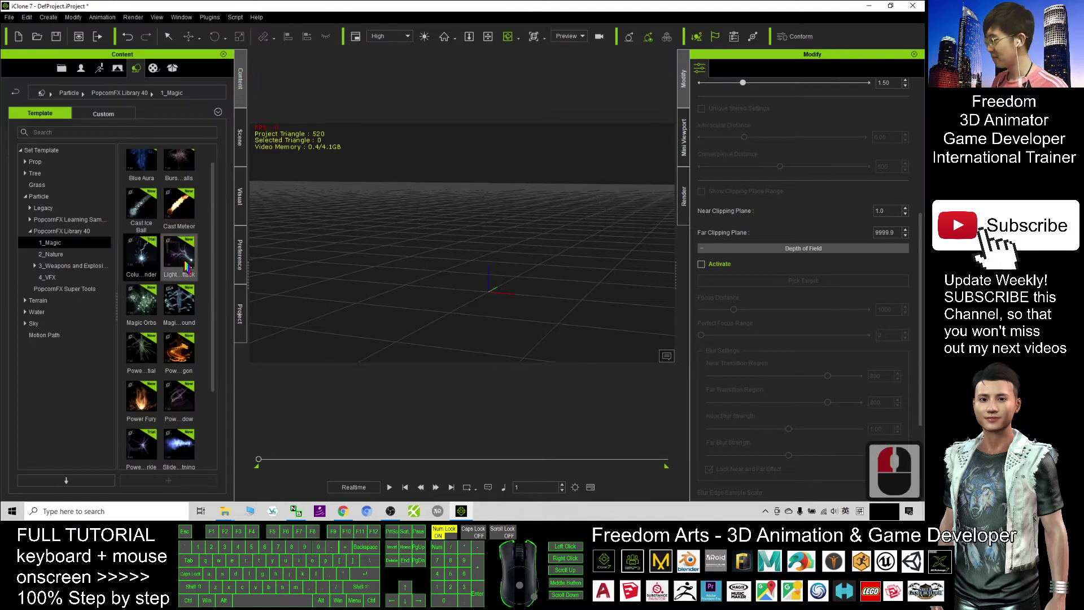
drag(193, 254, 499, 304)
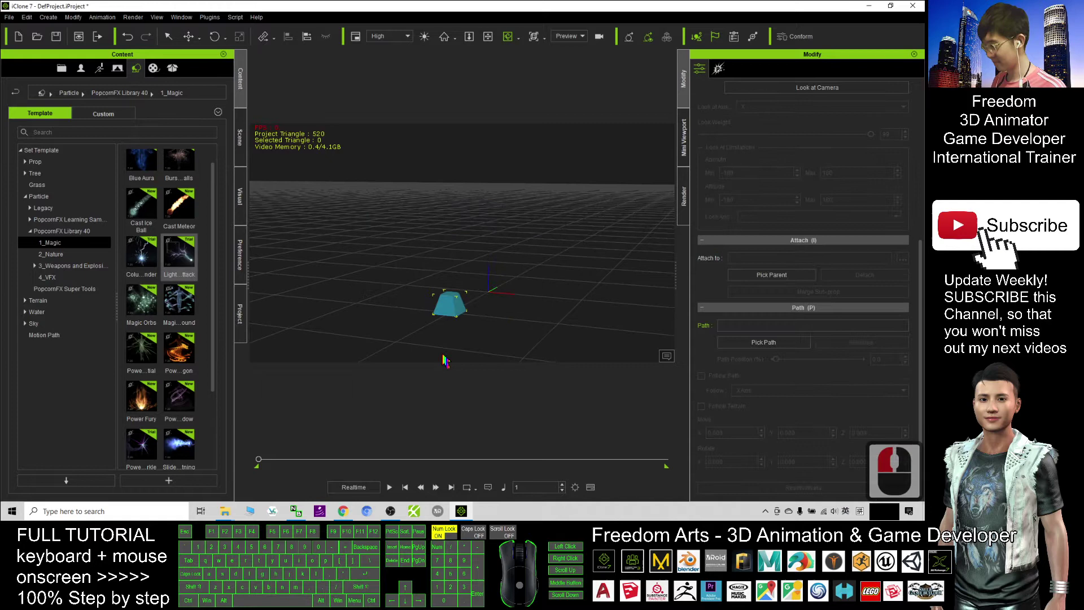
click(389, 486)
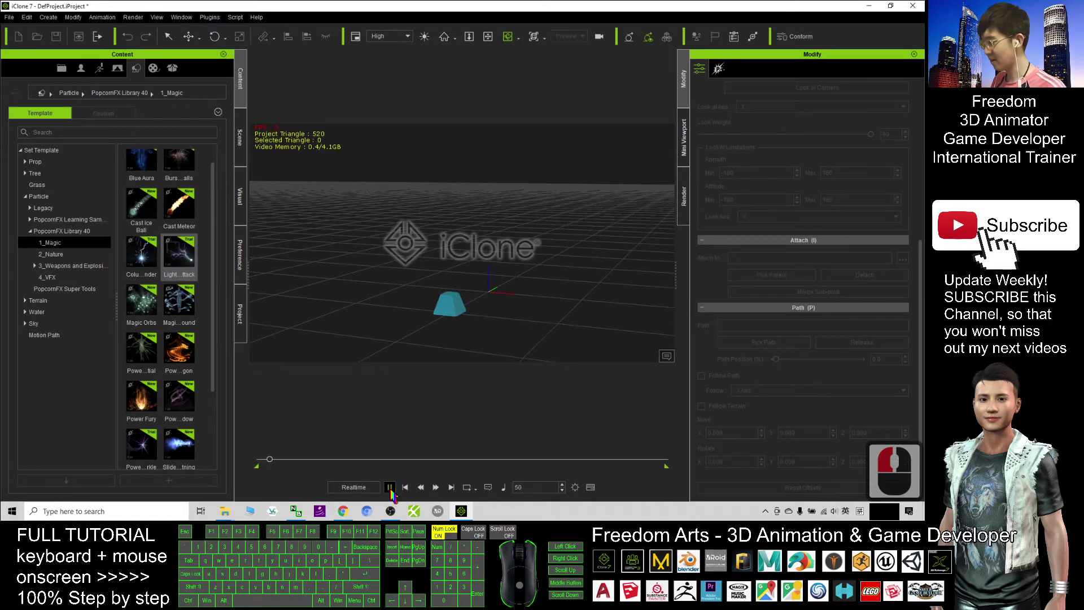
drag(522, 262, 430, 259)
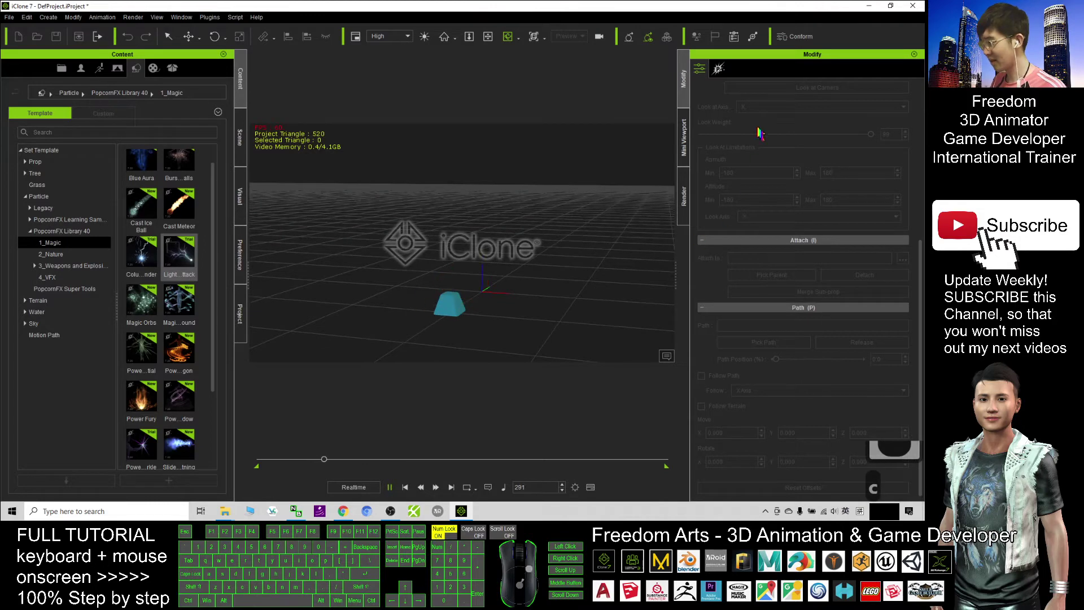
click(405, 486)
Inspect the particle's settings (Emit on, Flux 1.00, Power 0.50) and replay it.
click(719, 69)
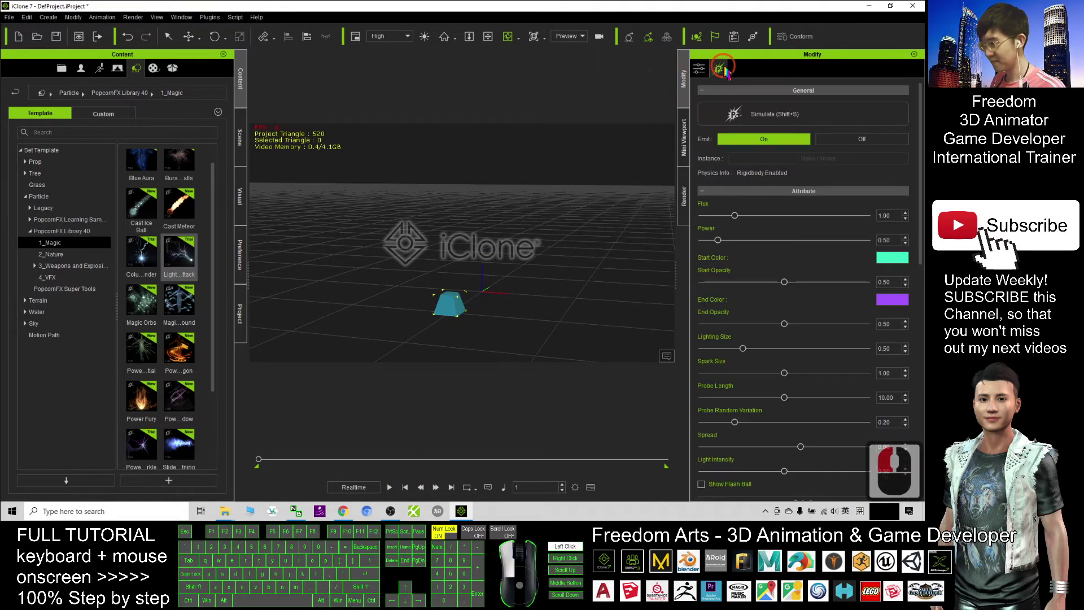
drag(919, 159, 920, 392)
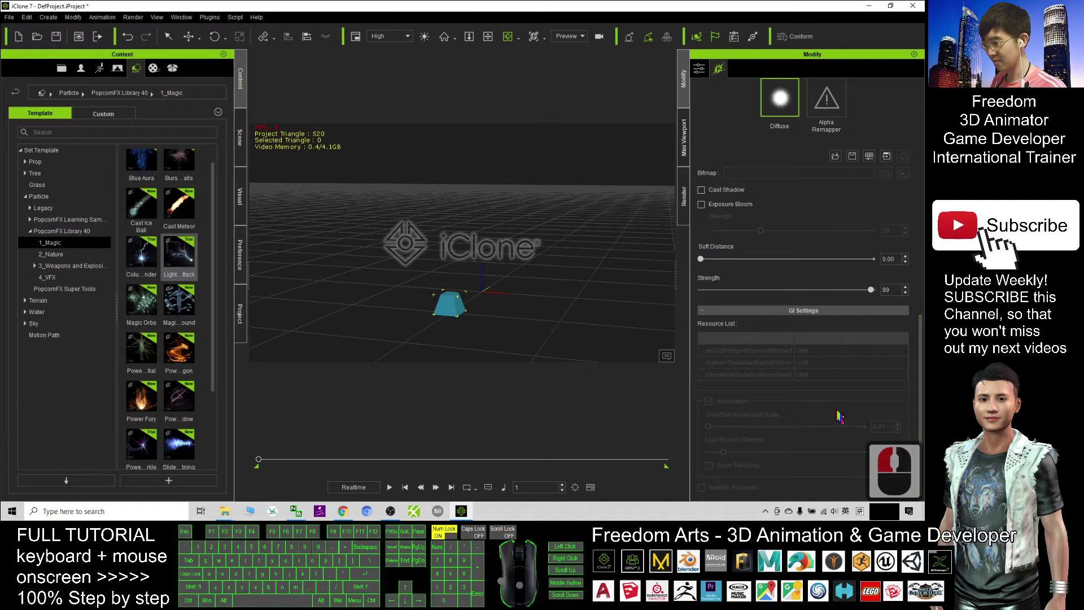
click(389, 486)
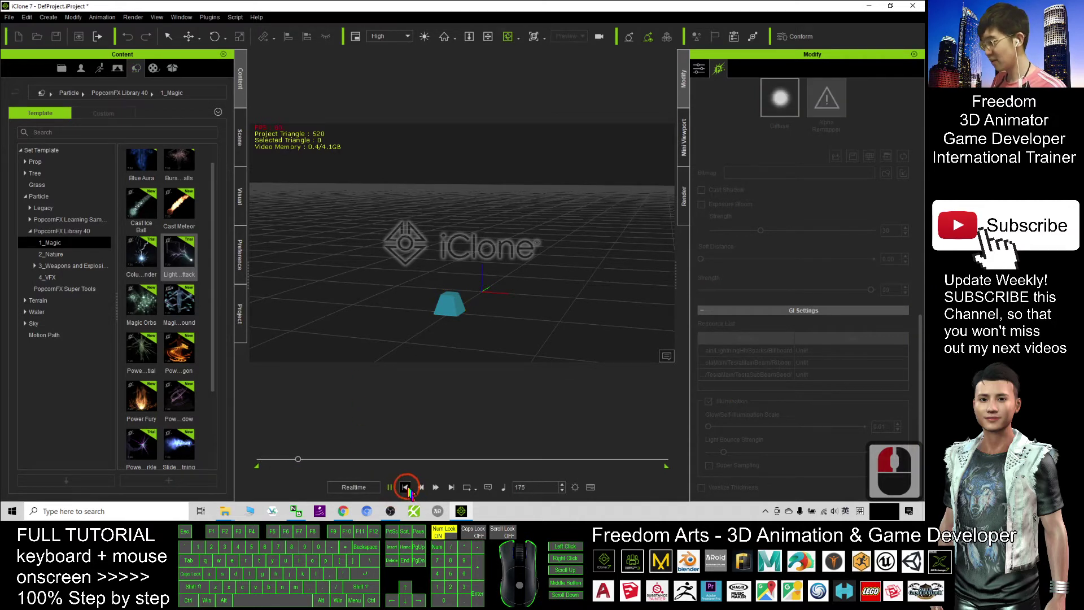
click(404, 486)
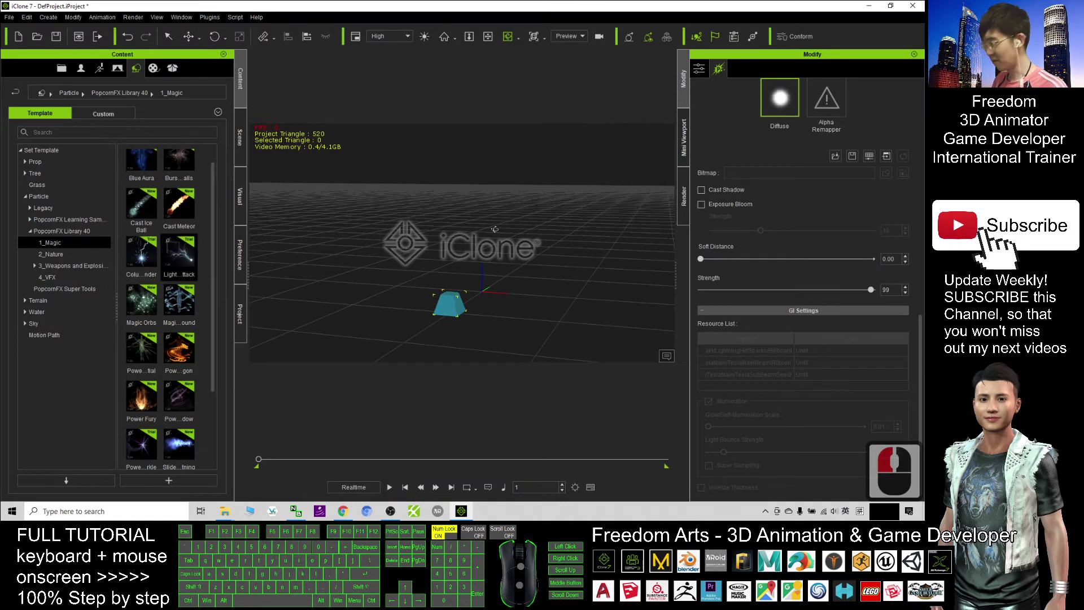
Replace Lightning Attack with Column Thunder, emitter hidden, and run a test playback.
key(Delete)
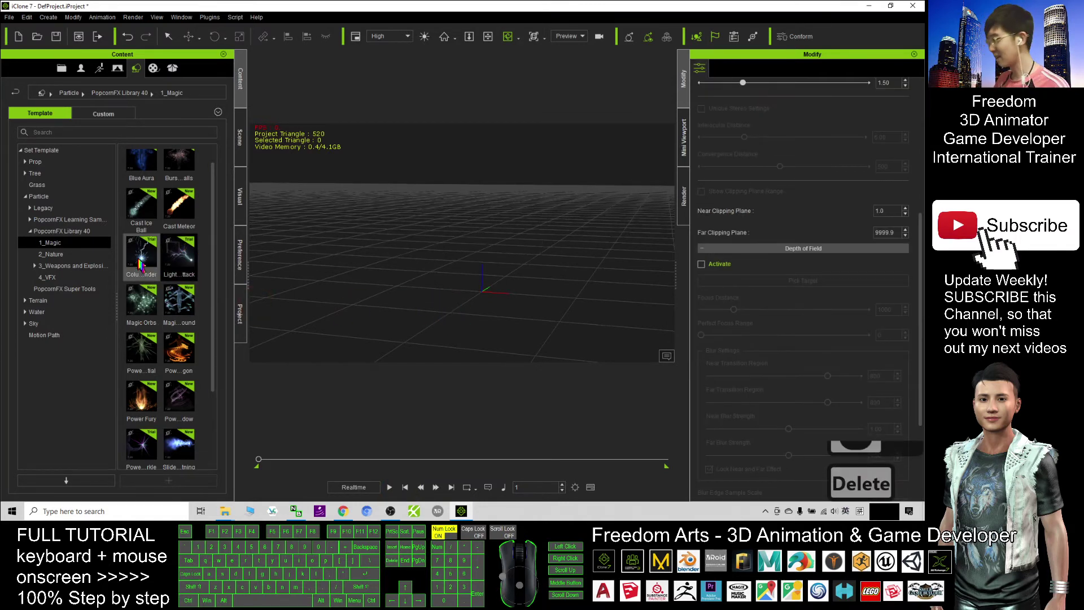
drag(141, 261, 553, 285)
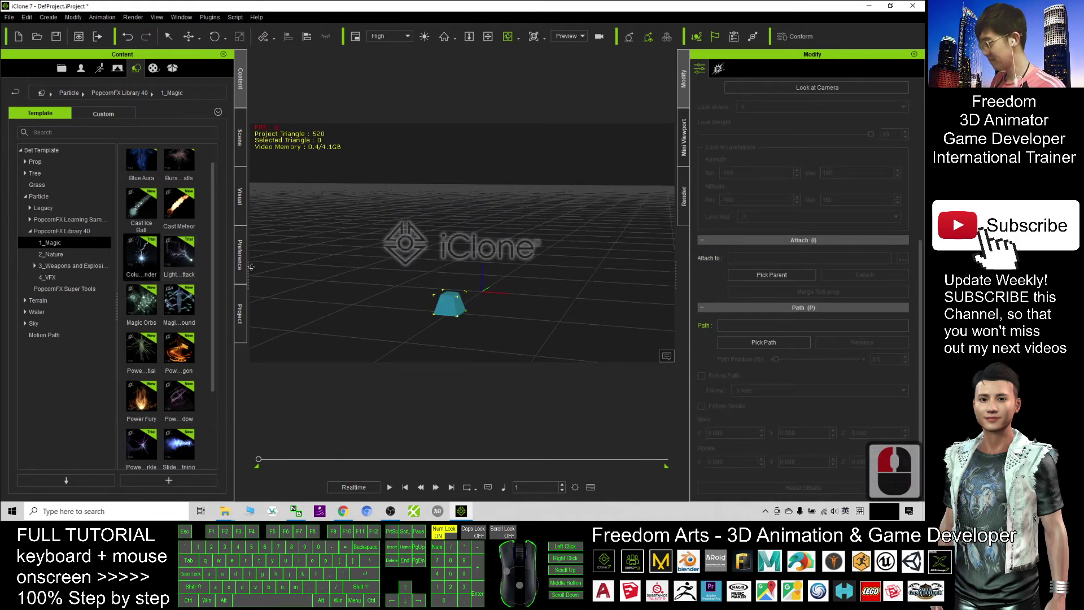
click(239, 137)
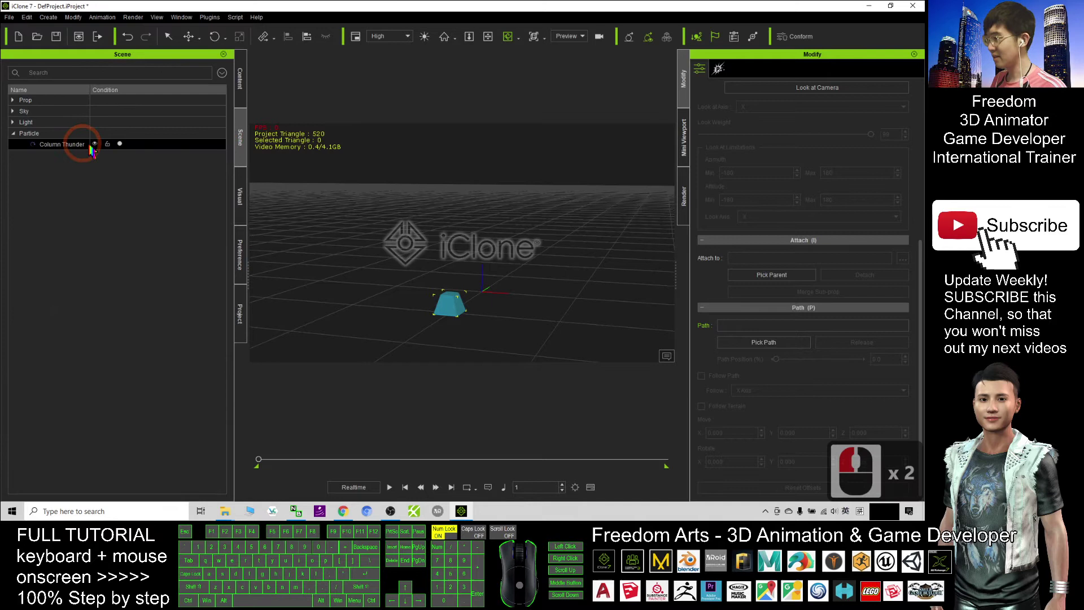
click(389, 487)
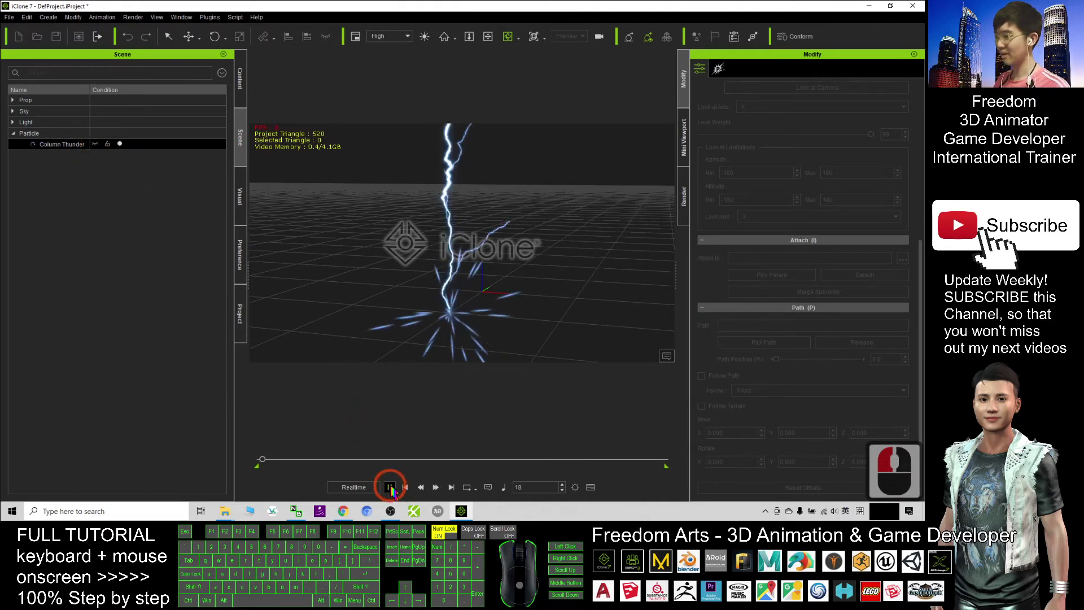
click(404, 487)
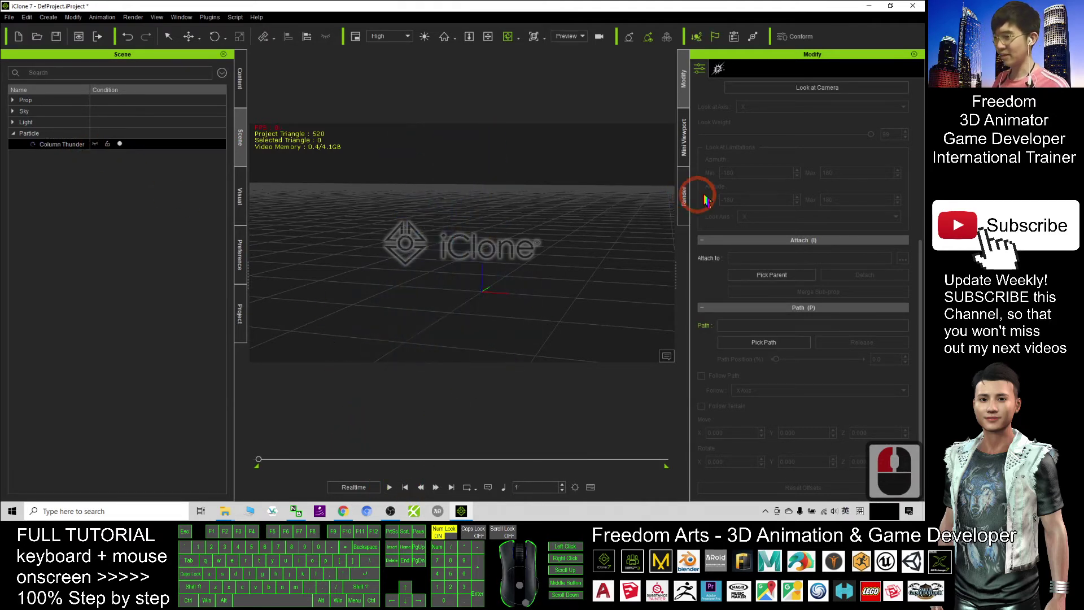
Show the Render settings at Final Render quality and play Column Thunder while tilting the camera.
click(684, 197)
scroll(472, 247, up, 4)
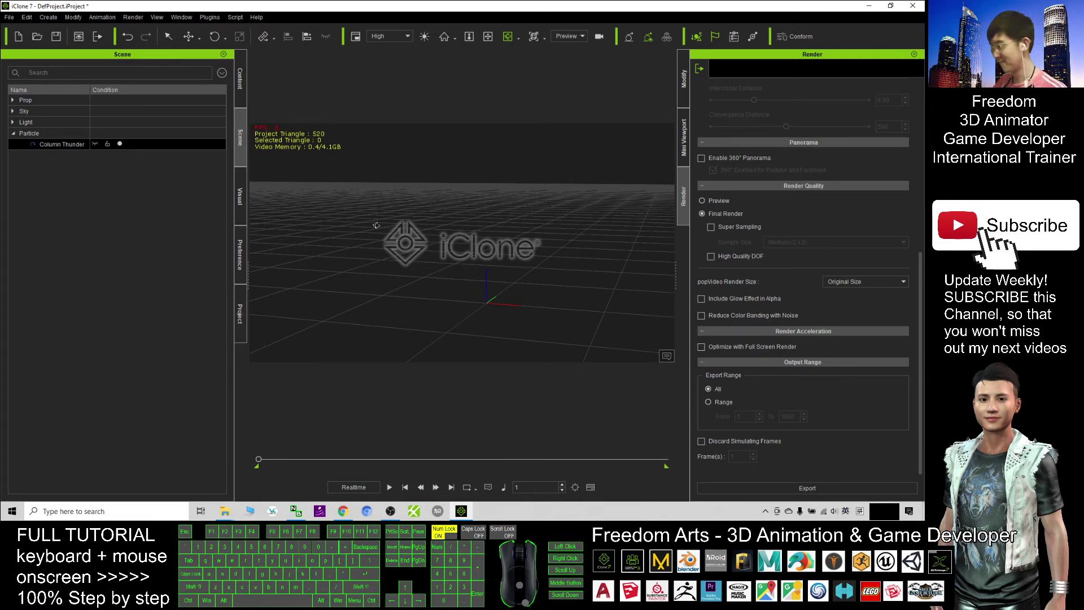
click(390, 486)
click(471, 301)
key(x)
key(x)
key(x)
key(x)
key(x)
key(x)
key(x)
key(c)
key(c)
key(c)
key(c)
key(c)
key(c)
key(c)
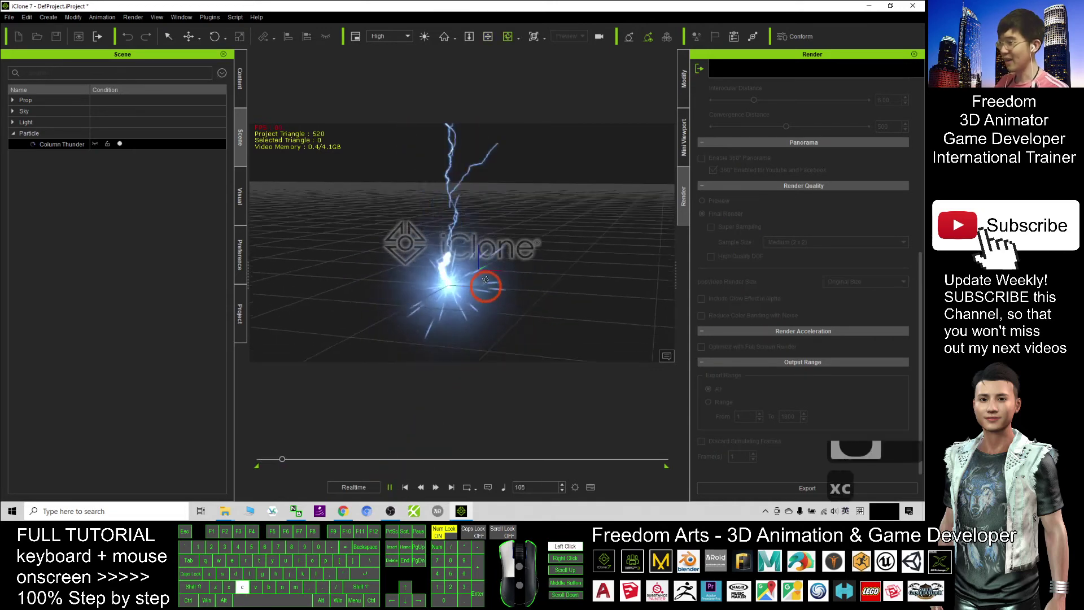
key(c)
key(c)
key(x)
key(c)
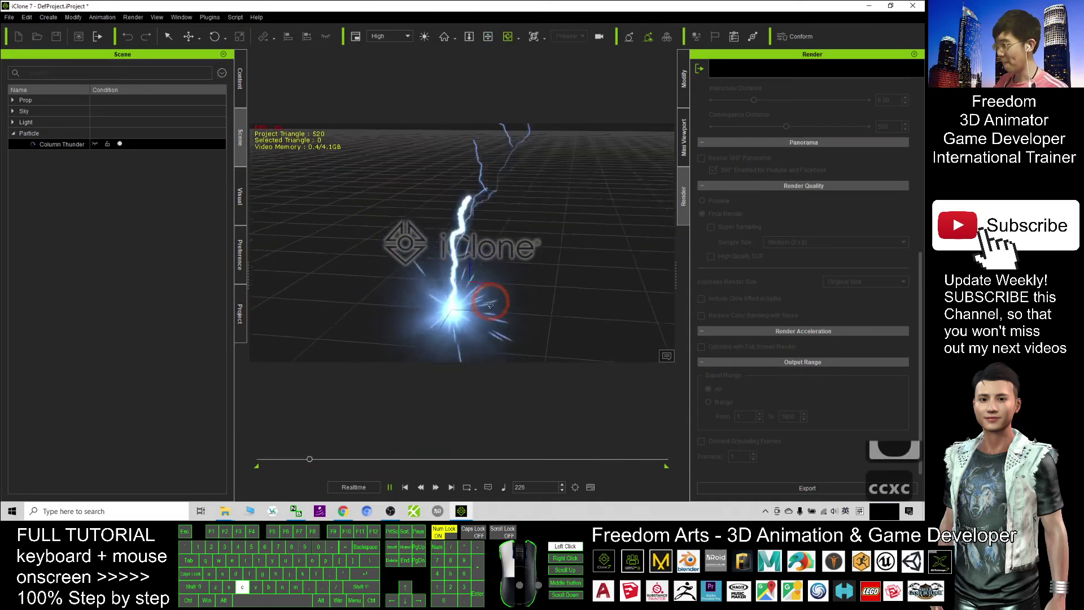
click(404, 487)
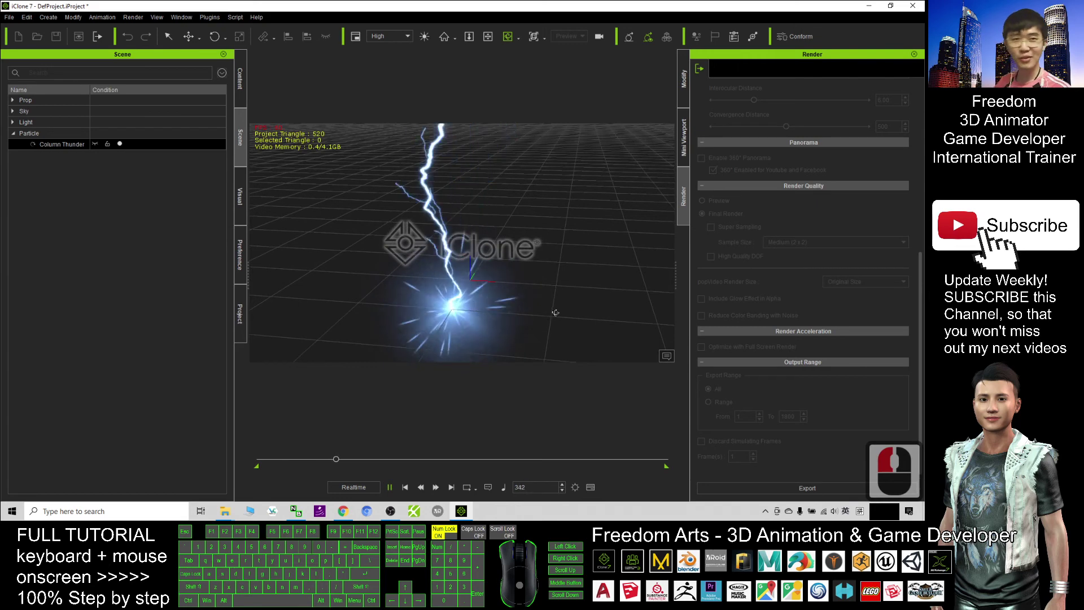
drag(524, 321, 543, 275)
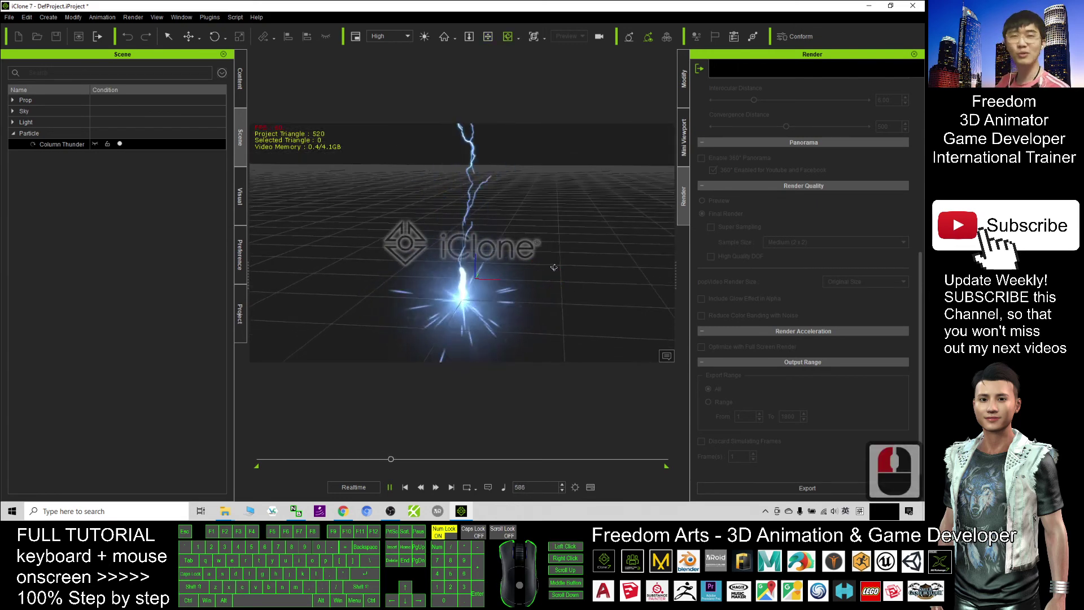